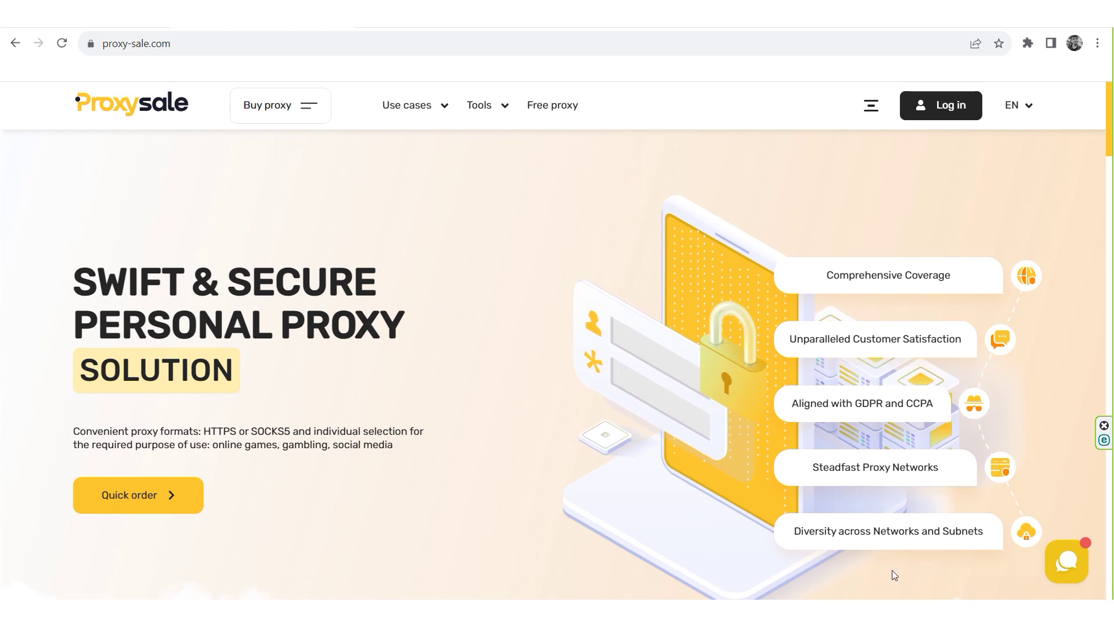
# Open the OpenVPN GUI Settings window from the system tray icon
pyautogui.click(921, 612)
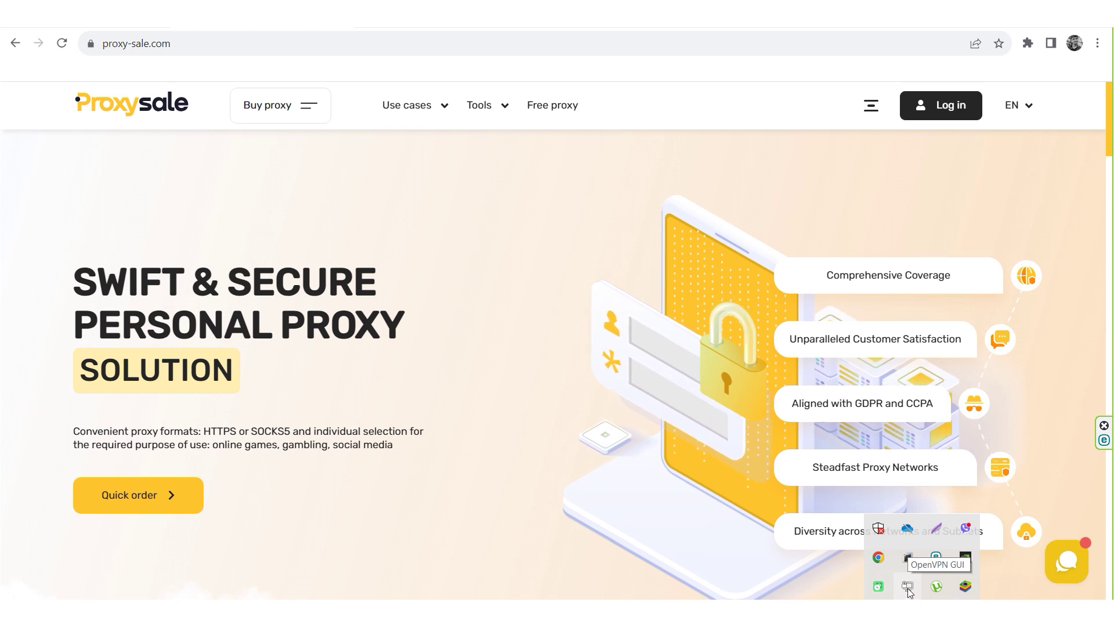
pyautogui.rightClick(907, 587)
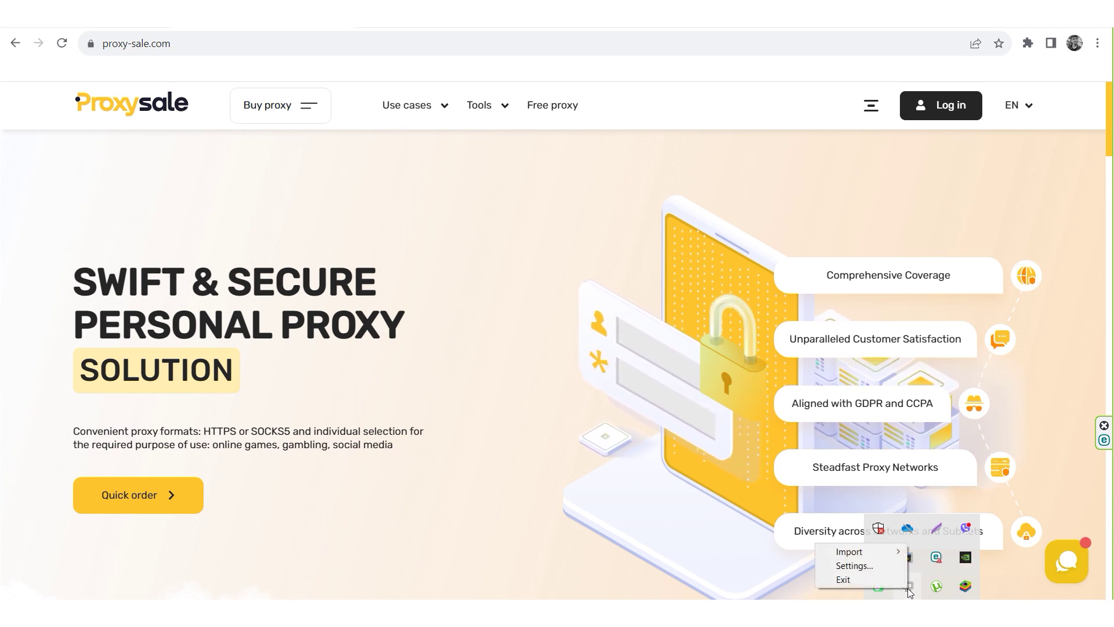
pyautogui.click(882, 568)
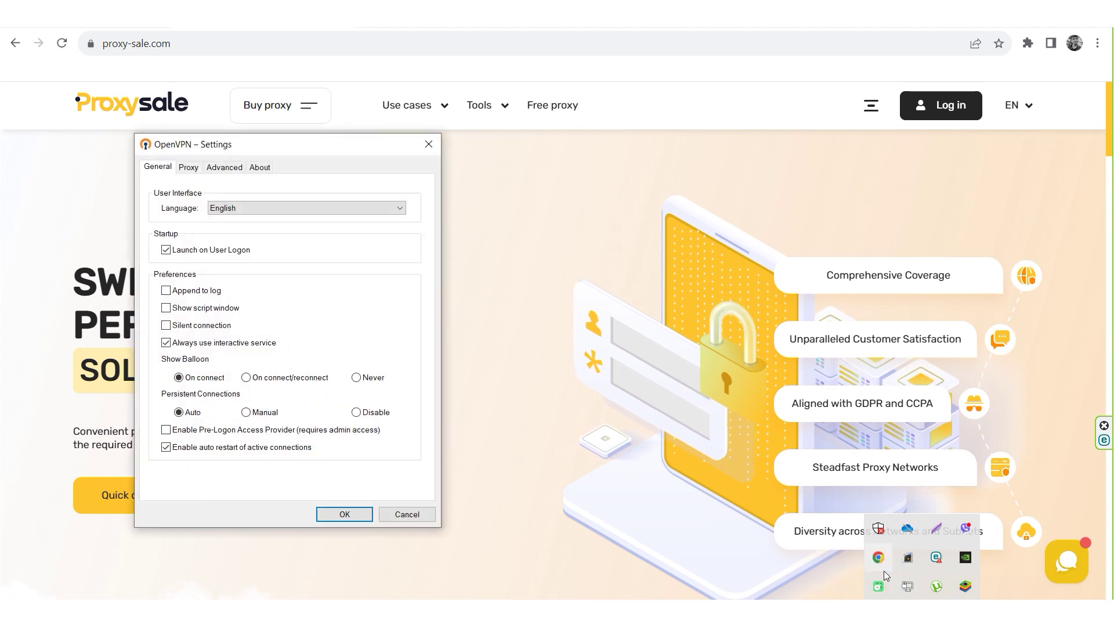
pyautogui.moveTo(310, 145); pyautogui.dragTo(555, 152)
# Set a manual HTTP proxy at 123.3.3.3, port 8080, and save the settings
pyautogui.click(440, 173)
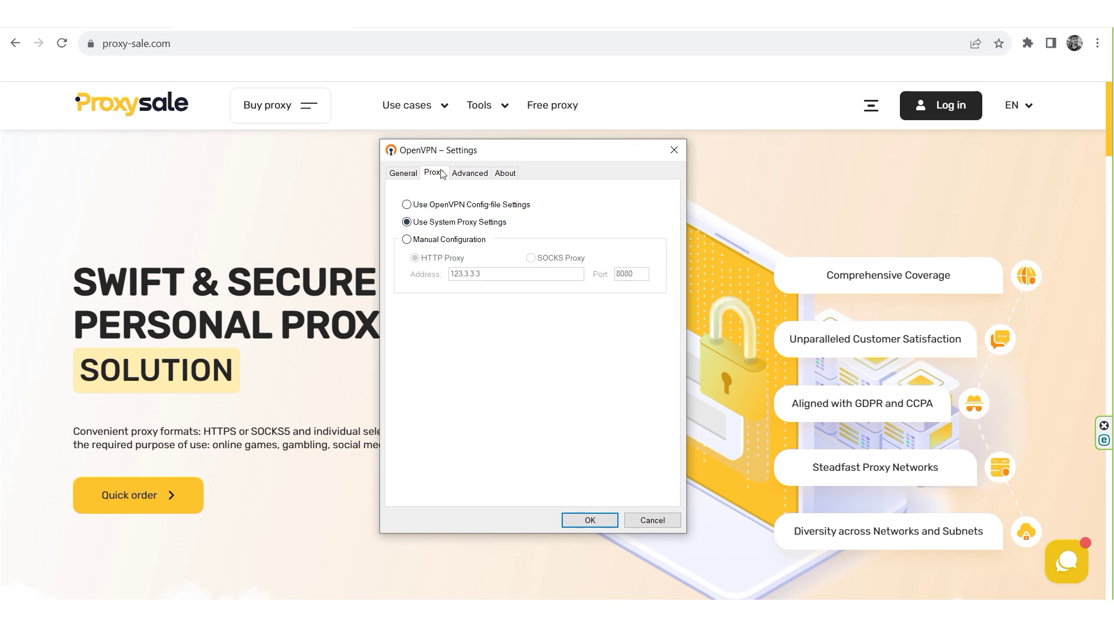
pyautogui.click(448, 240)
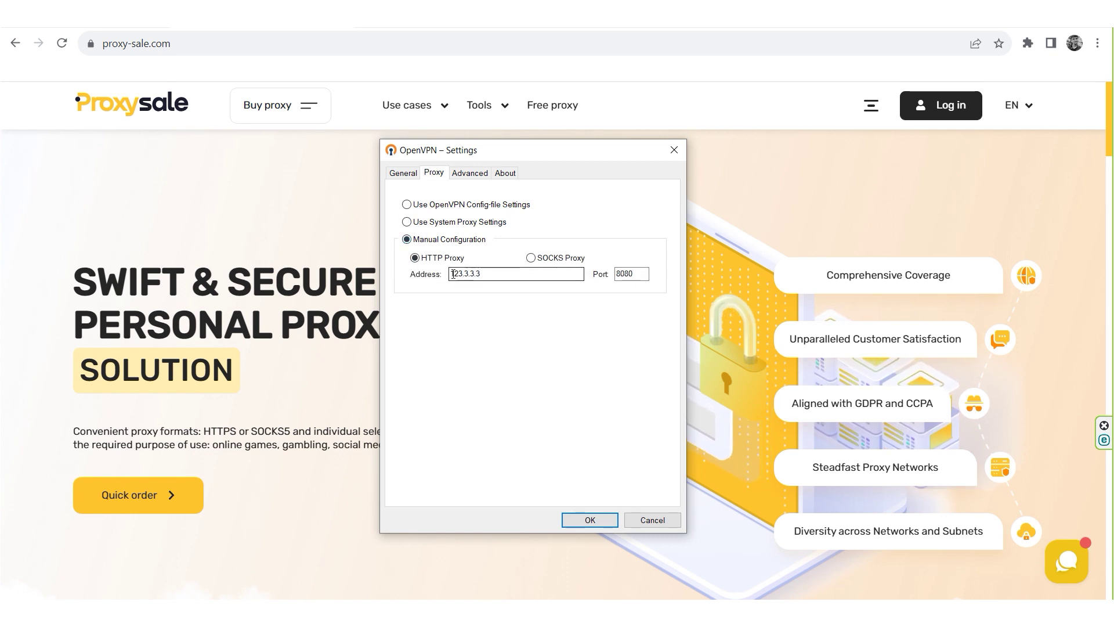
pyautogui.click(482, 276)
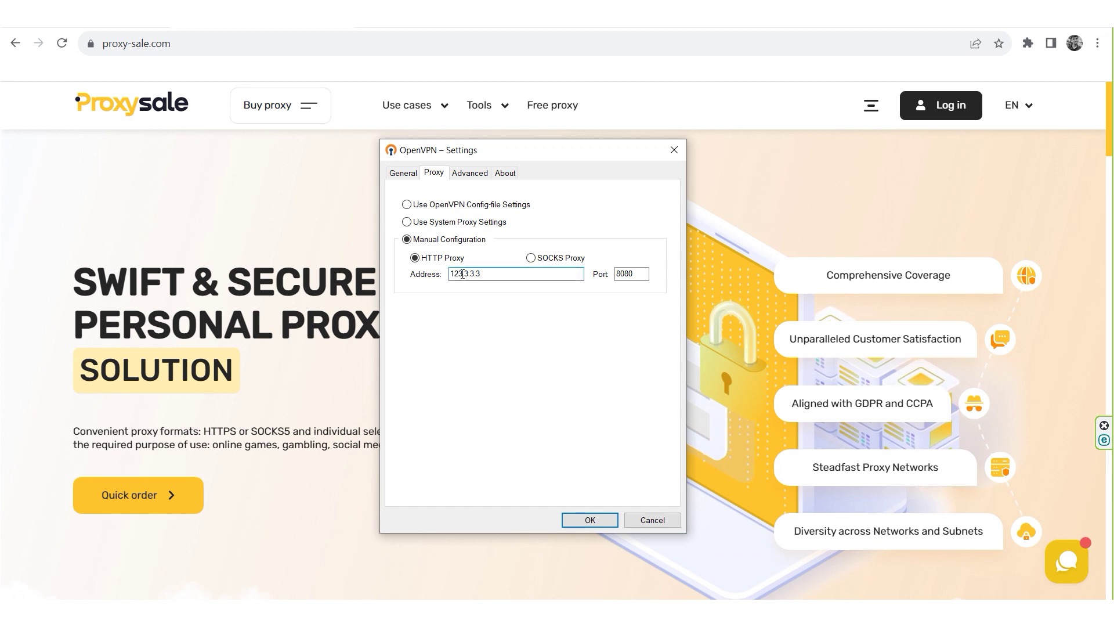
pyautogui.press('Tab')
pyautogui.click(487, 273)
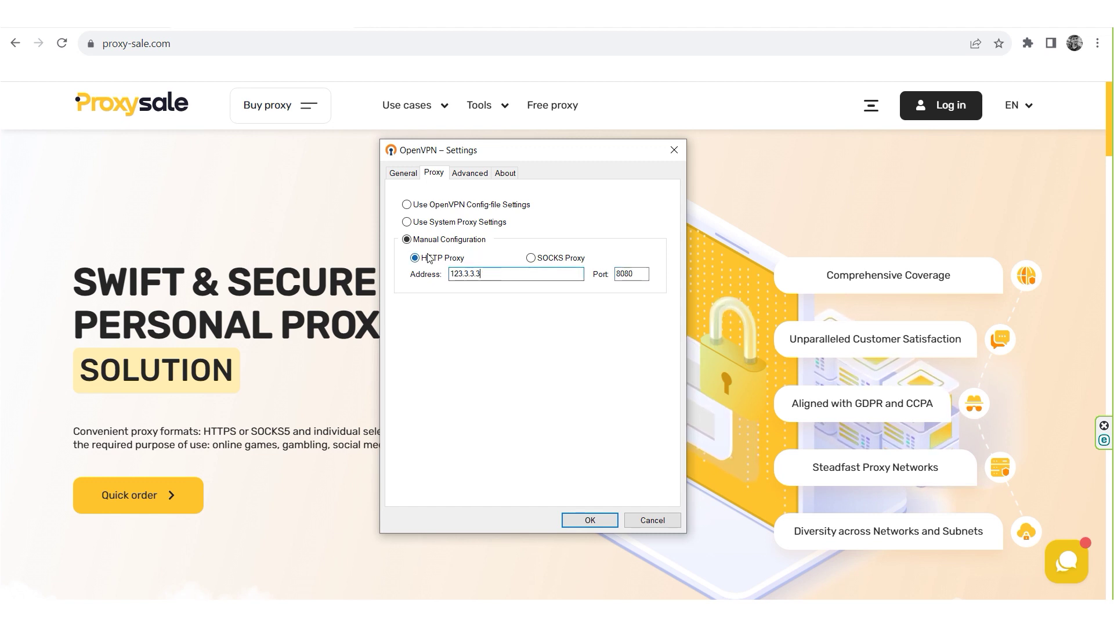
pyautogui.click(531, 258)
pyautogui.click(438, 260)
pyautogui.click(487, 270)
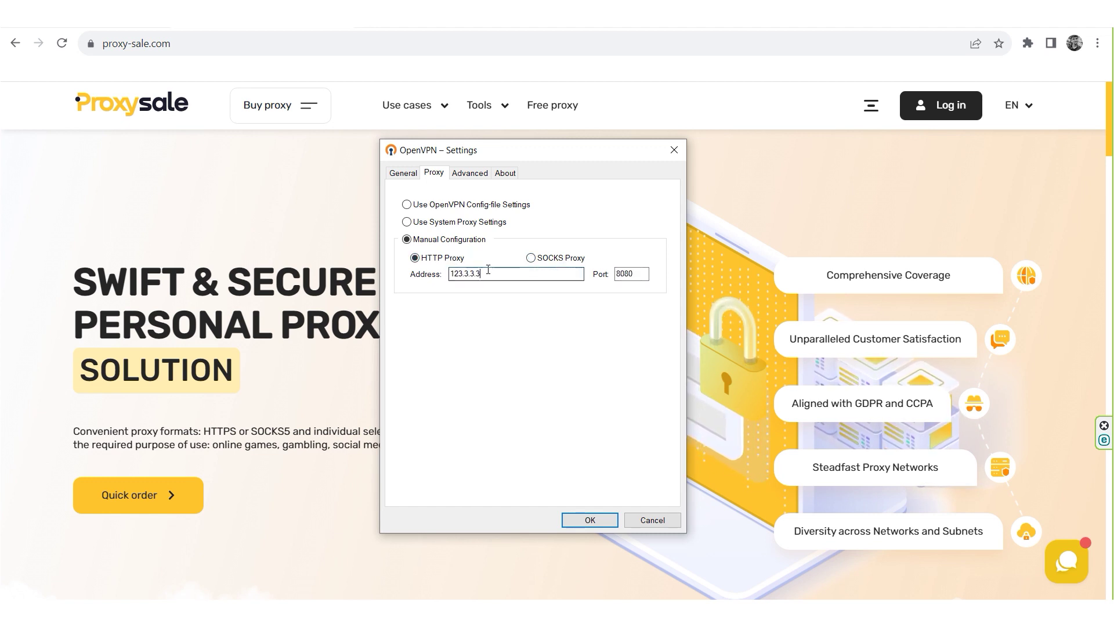
pyautogui.click(600, 525)
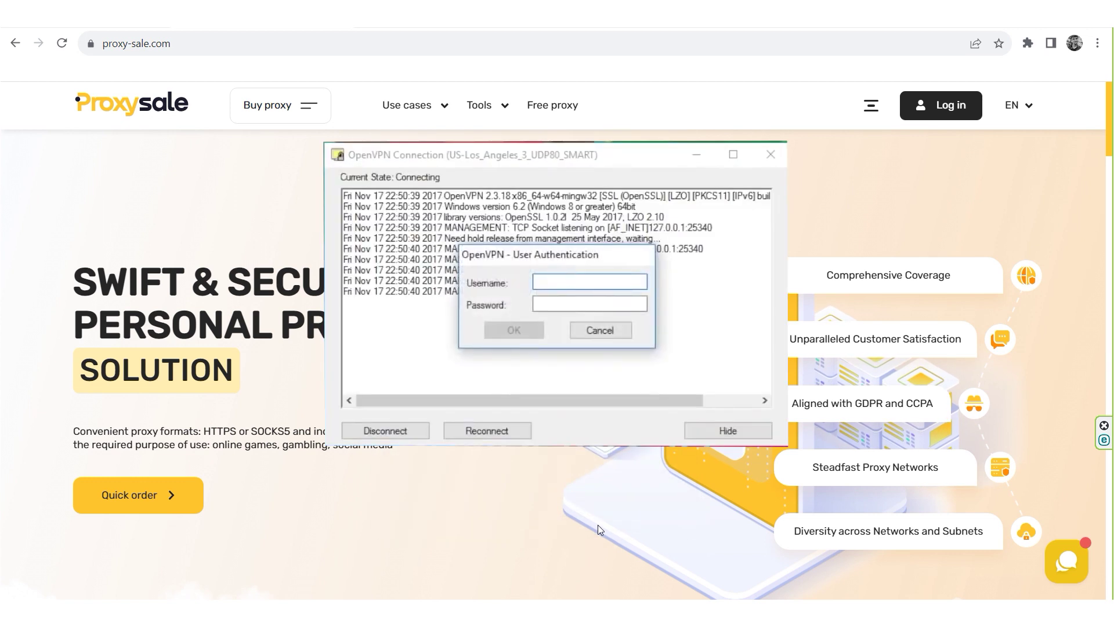
# Enter the username and password in the VPN connection's authentication prompt
pyautogui.write('username')
pyautogui.press('Tab')
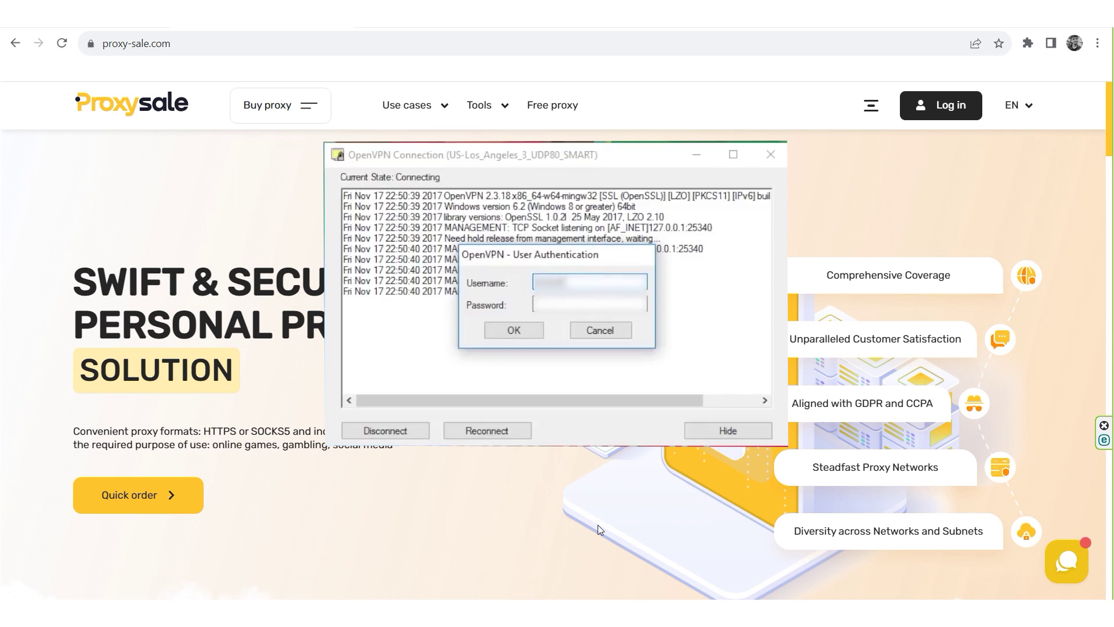
pyautogui.write('password')
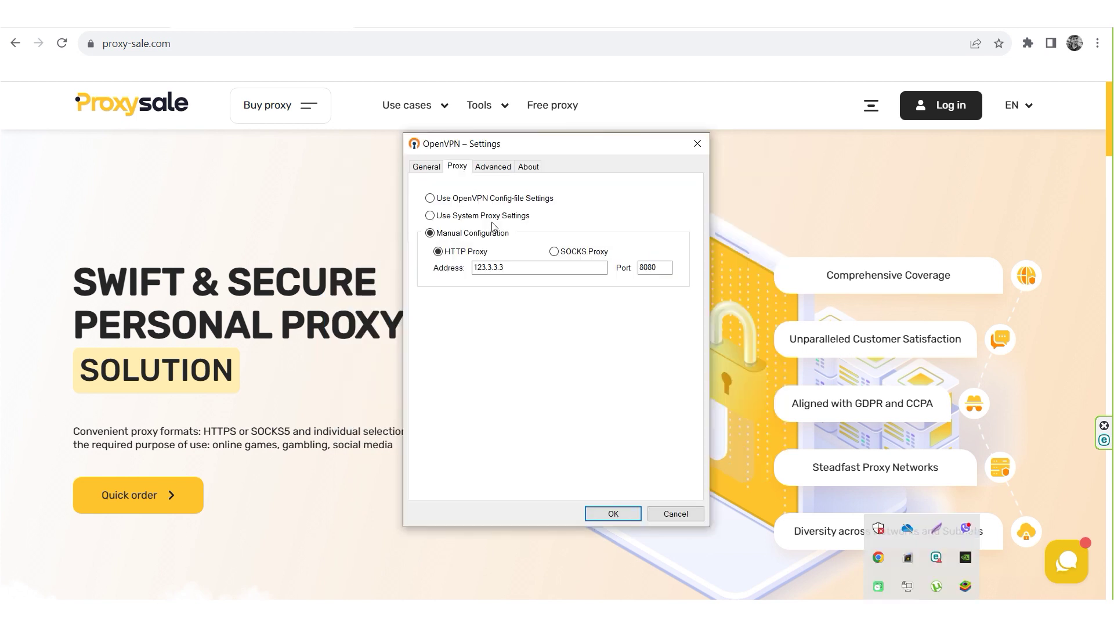
# Try the system and config-file proxy options, then cancel Settings without saving
pyautogui.click(499, 216)
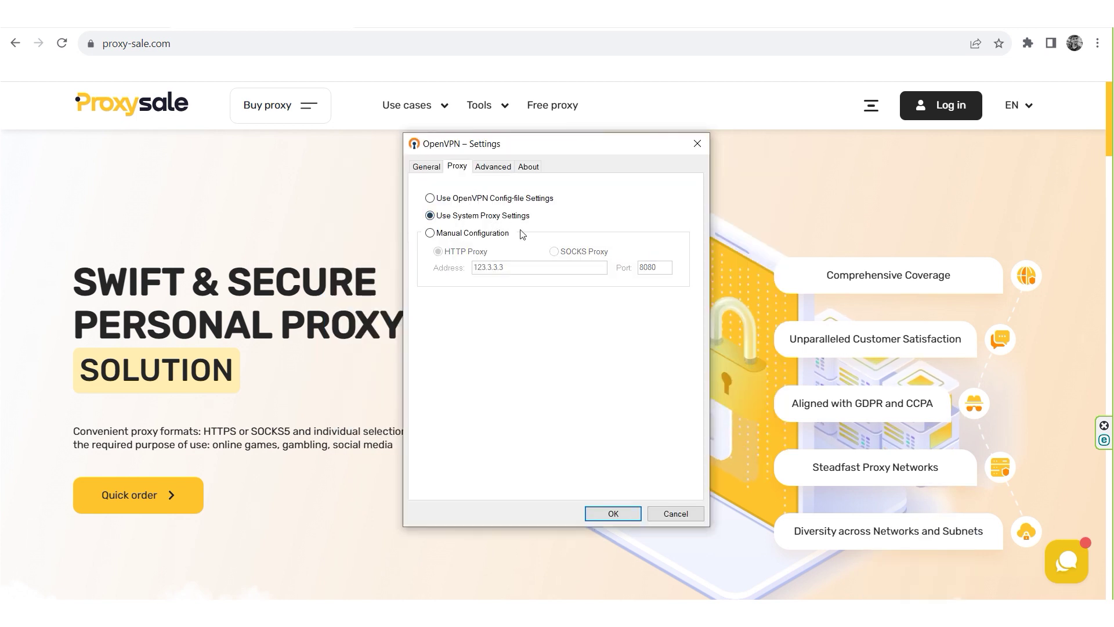
pyautogui.moveTo(528, 147); pyautogui.dragTo(565, 171)
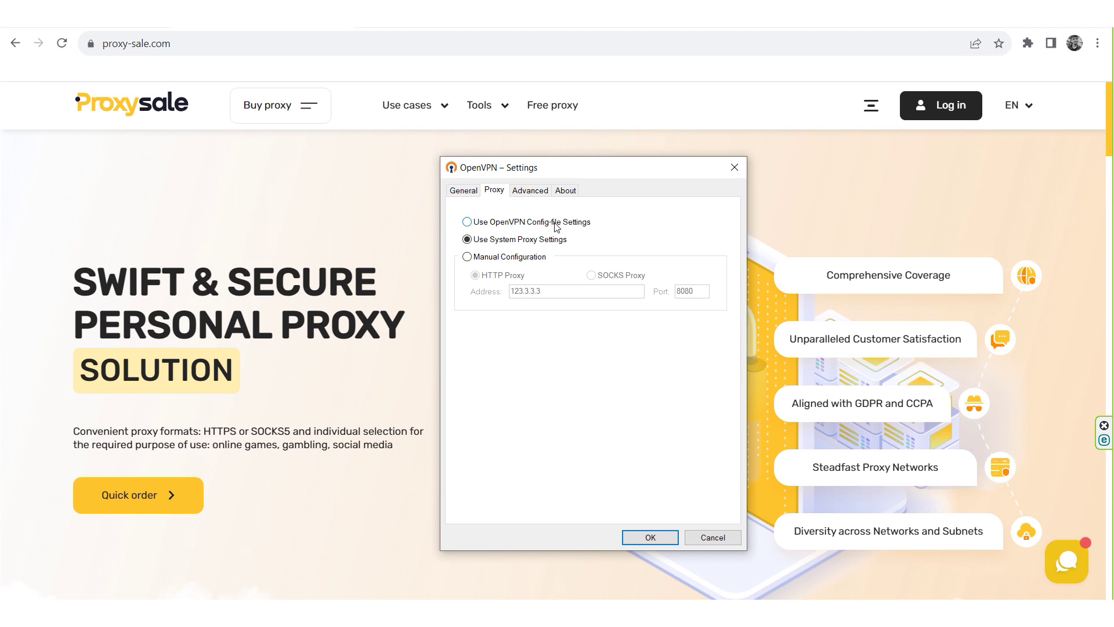
pyautogui.click(552, 225)
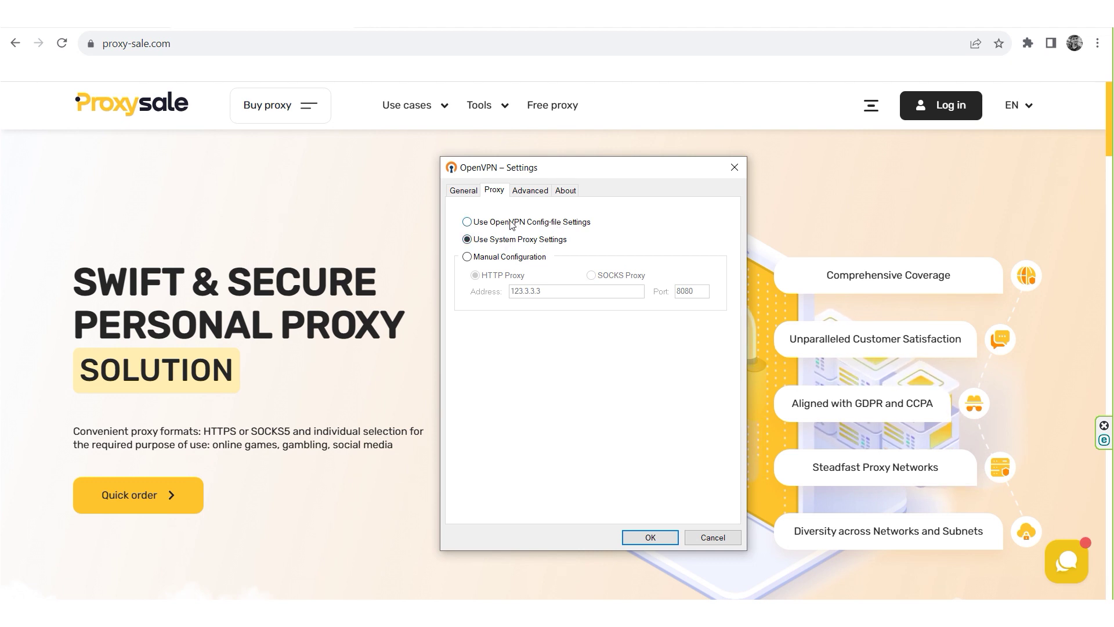
pyautogui.click(704, 538)
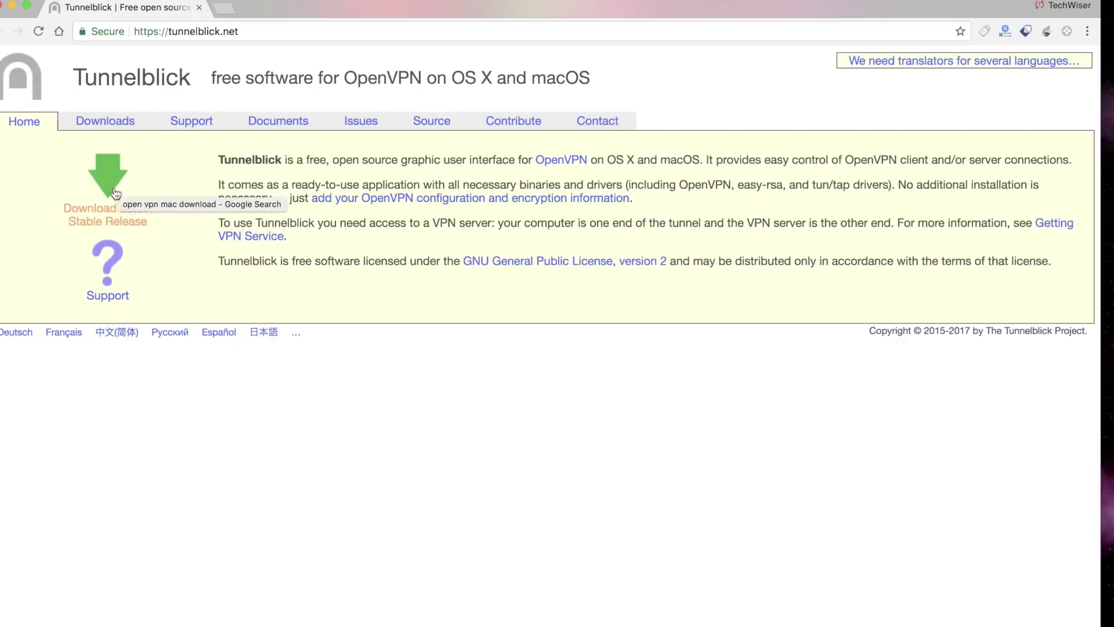
# Download the latest stable Tunnelblick and launch it from the disk image, confirming the security prompt
pyautogui.click(107, 215)
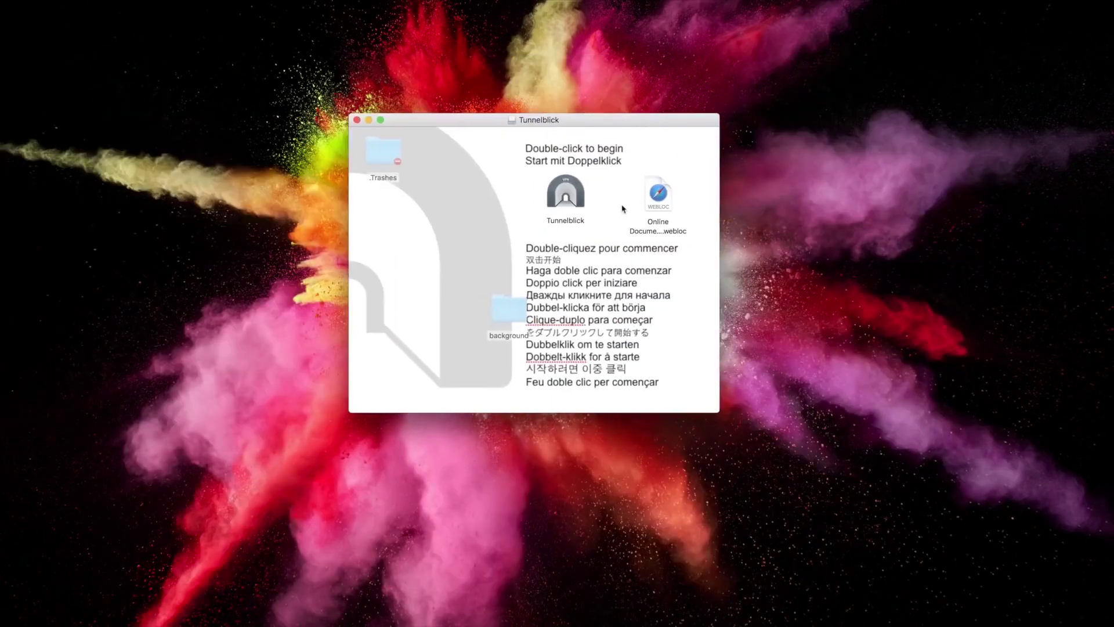
pyautogui.click(570, 195)
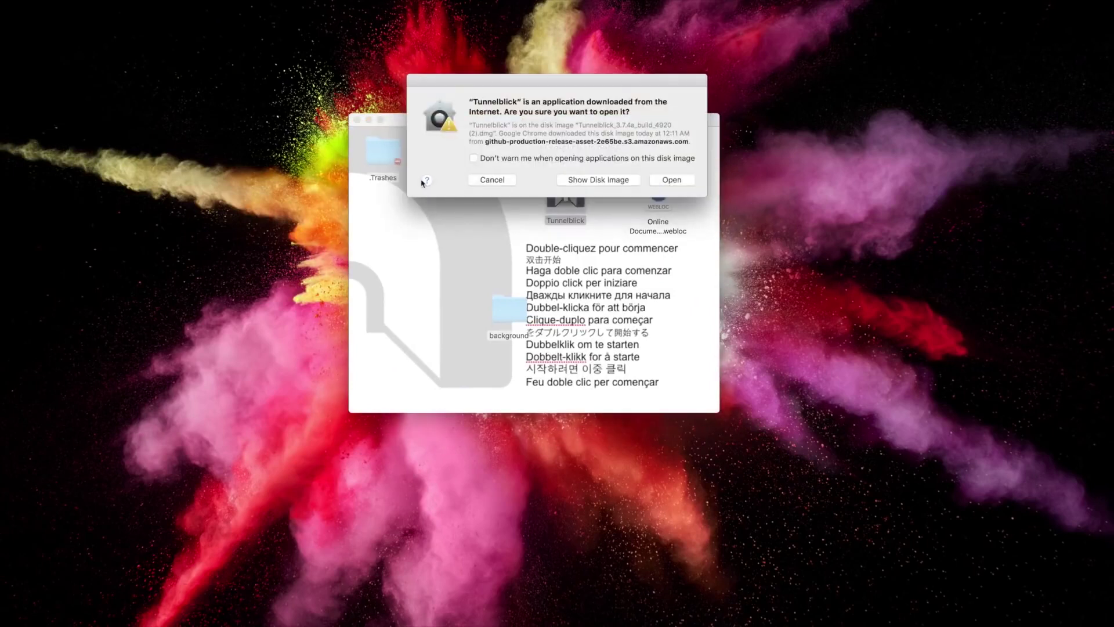
pyautogui.click(368, 120)
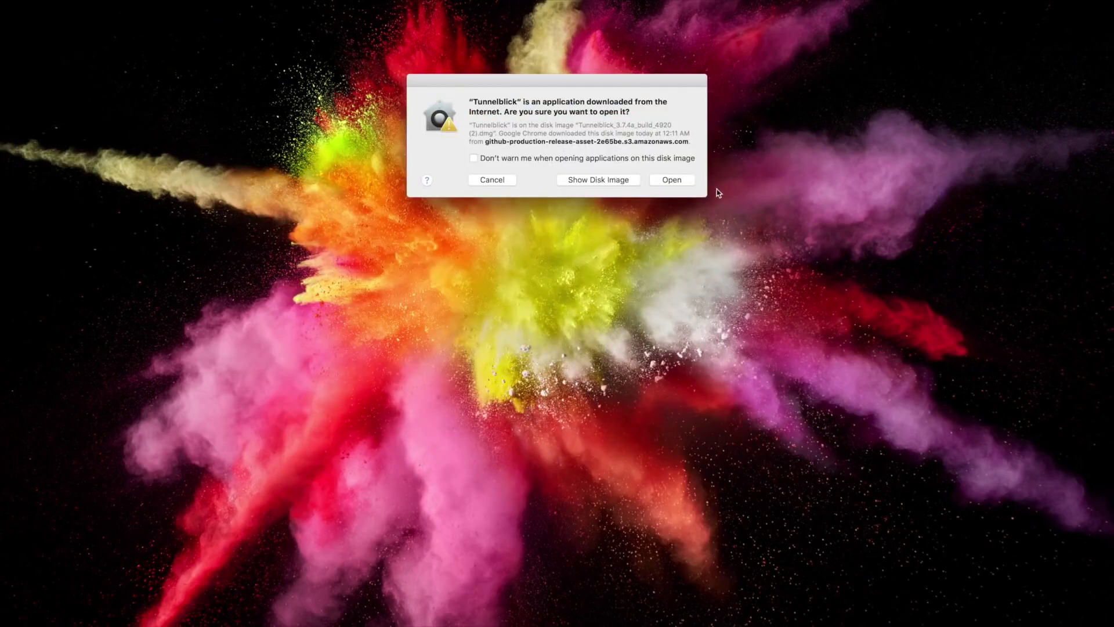
pyautogui.click(665, 180)
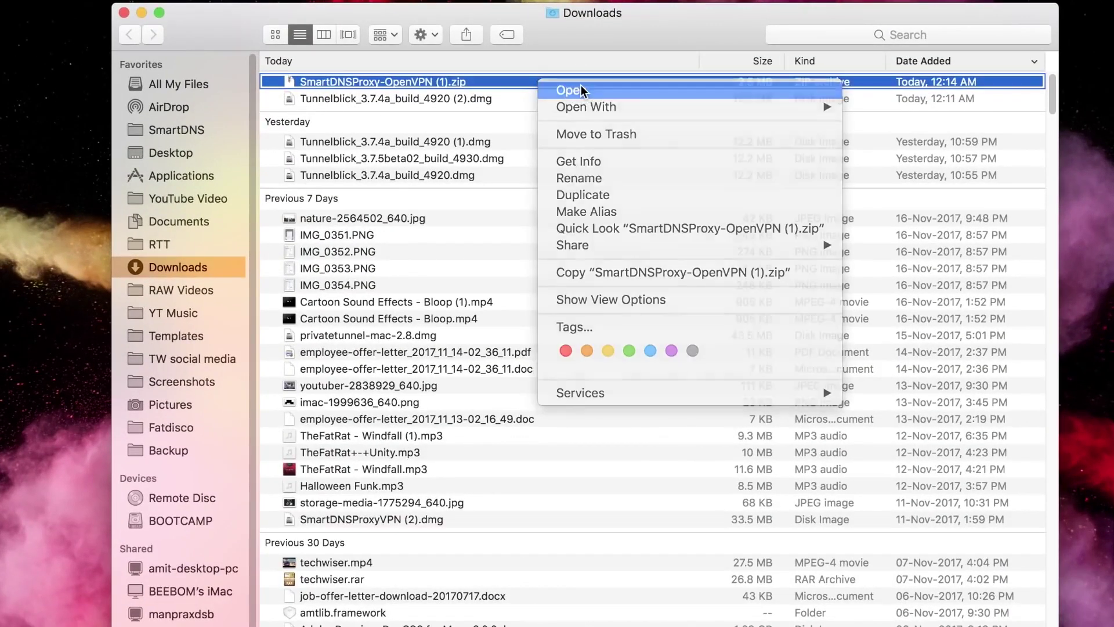
# Open the SmartDNSProxy-OpenVPN zip and browse its folder of .ovpn configurations
pyautogui.click(577, 84)
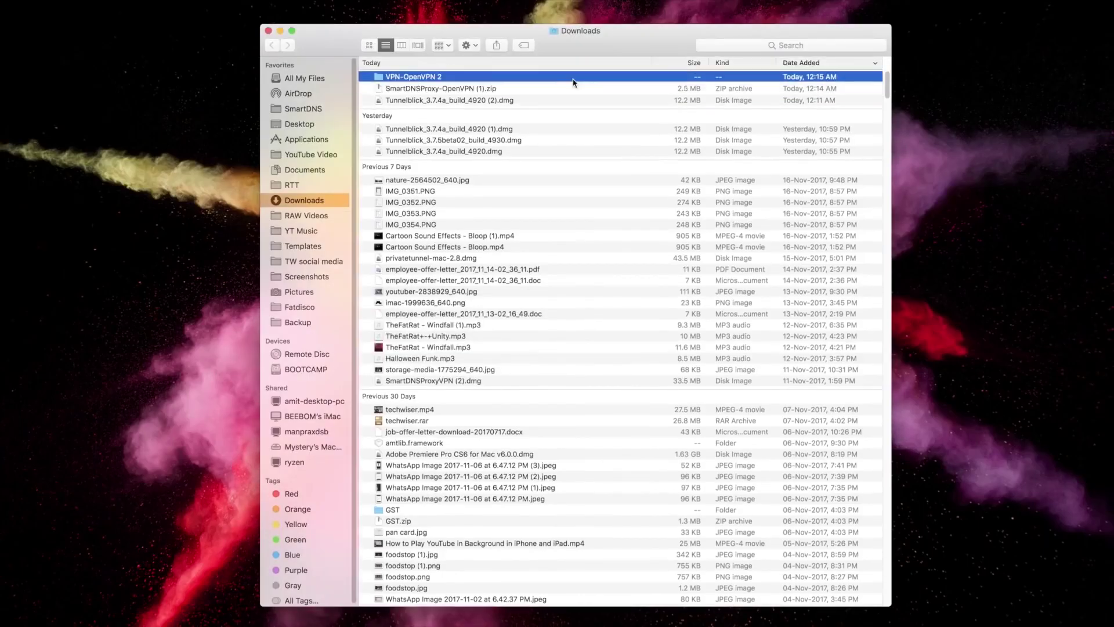
pyautogui.doubleClick(571, 75)
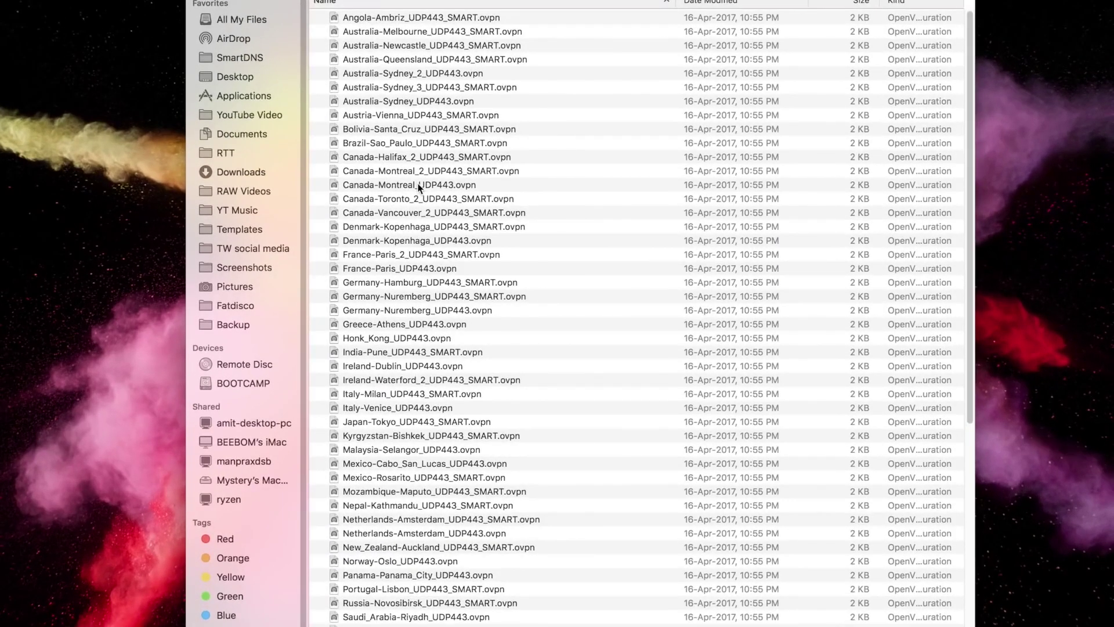
pyautogui.scroll(-3, 418, 187)
pyautogui.scroll(-5, 418, 190)
pyautogui.scroll(-3, 421, 195)
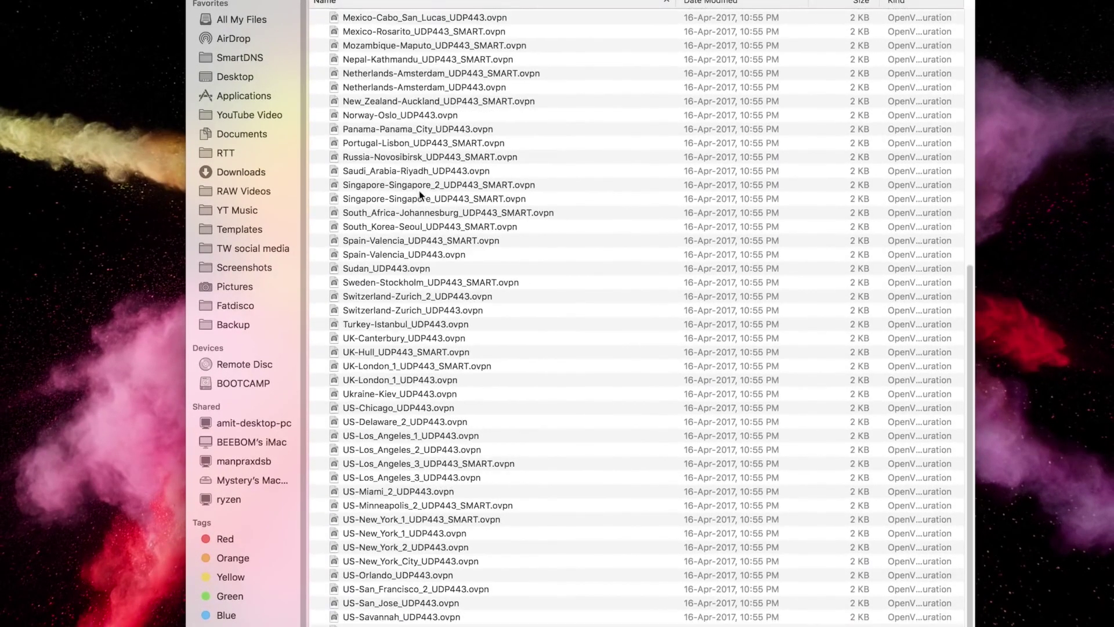
# Install US-Los_Angeles_2_UDP443.ovpn into Tunnelblick, authorizing with the admin password
pyautogui.doubleClick(474, 449)
pyautogui.click(667, 134)
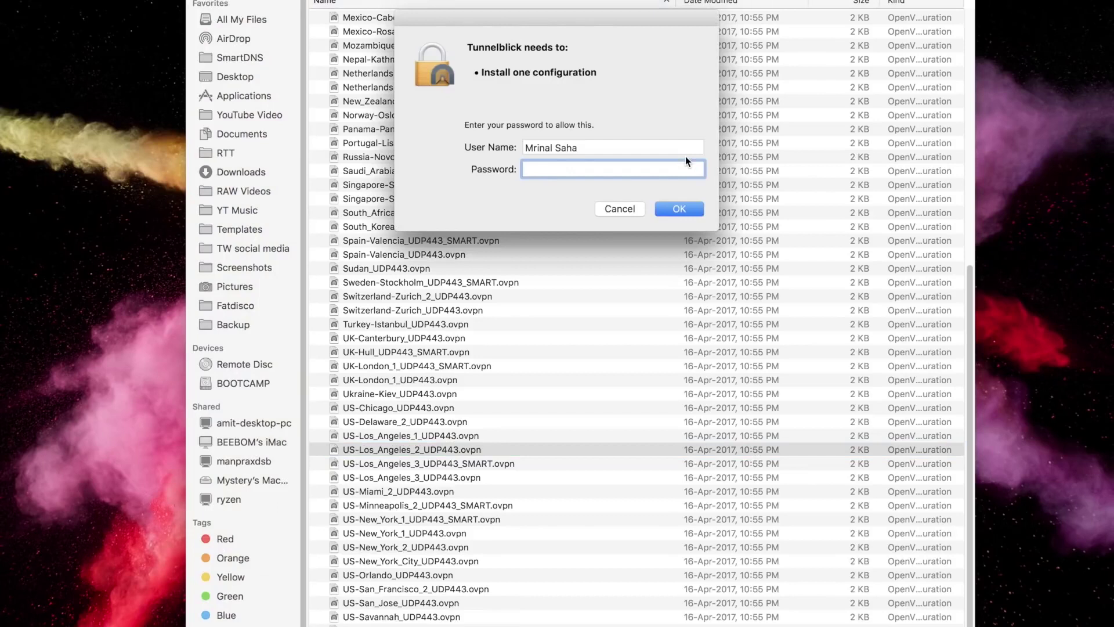
pyautogui.write('•••••')
pyautogui.press('Return')
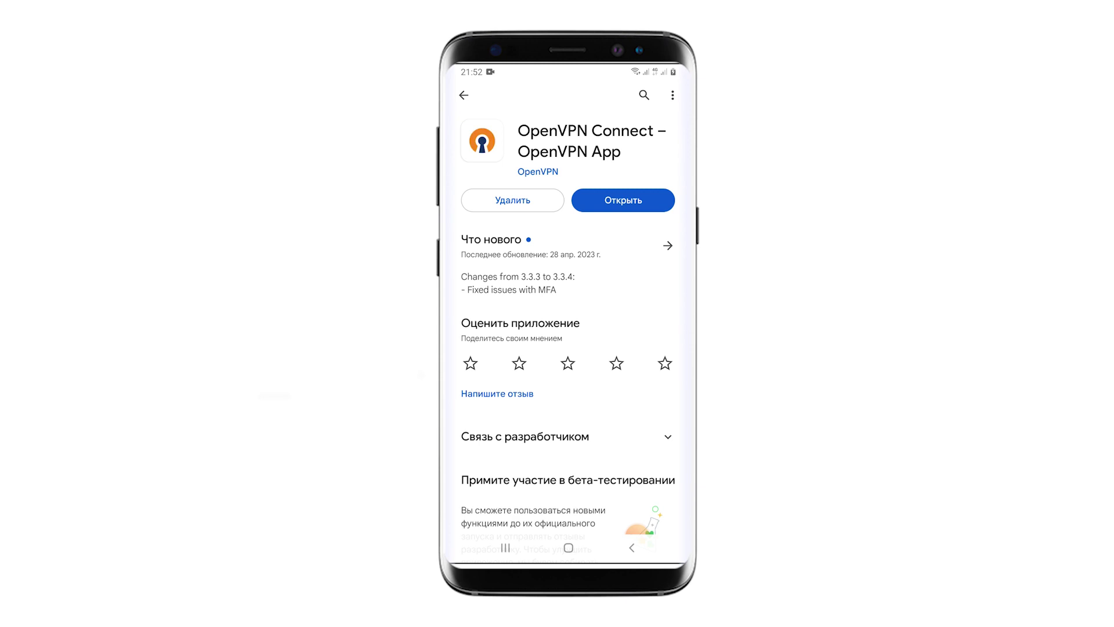
# Launch OpenVPN Connect and switch its profile import to the File option
pyautogui.click(622, 199)
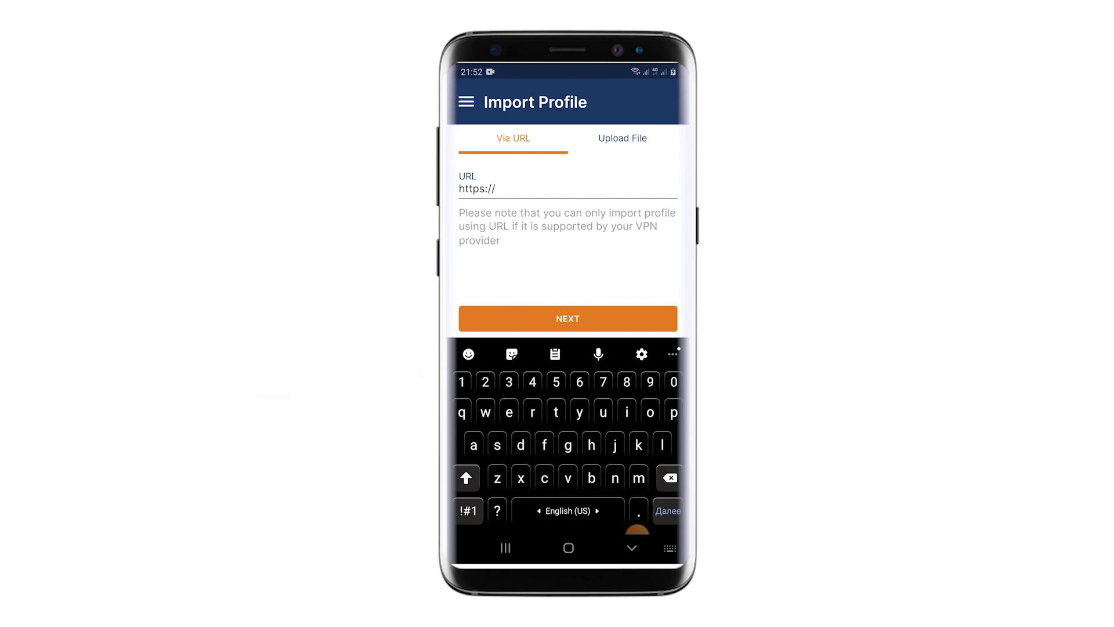
pyautogui.click(466, 102)
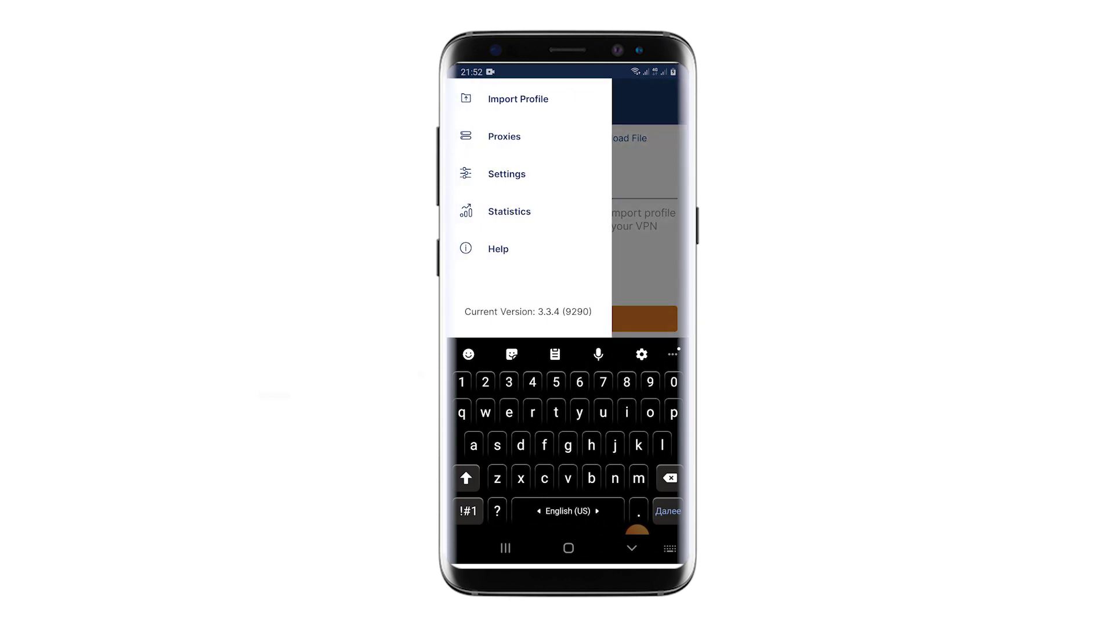
pyautogui.click(633, 542)
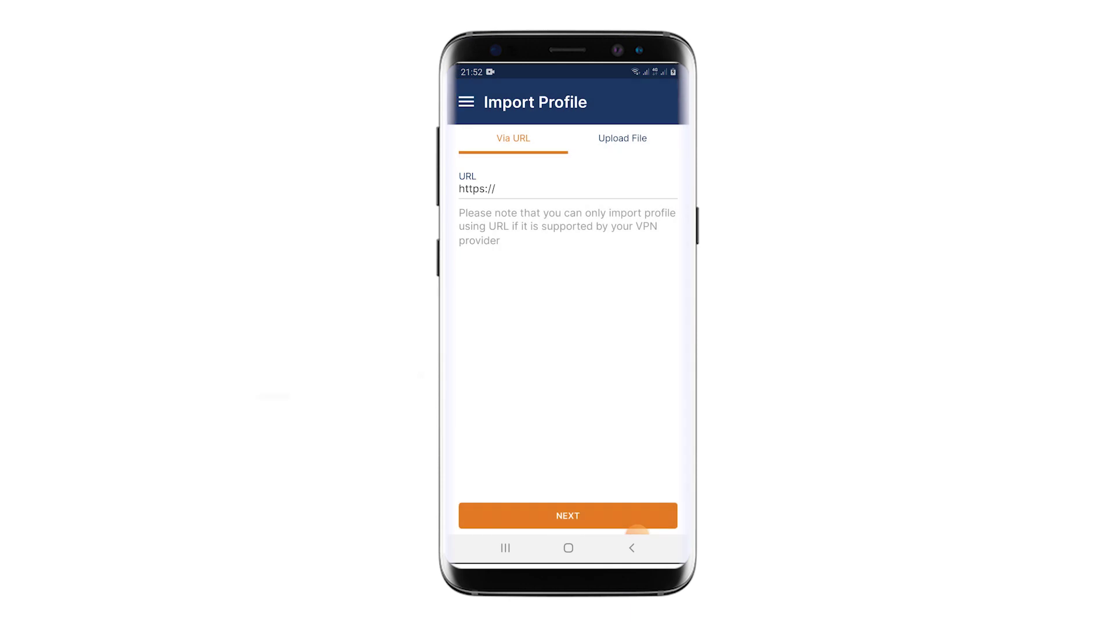
pyautogui.click(622, 138)
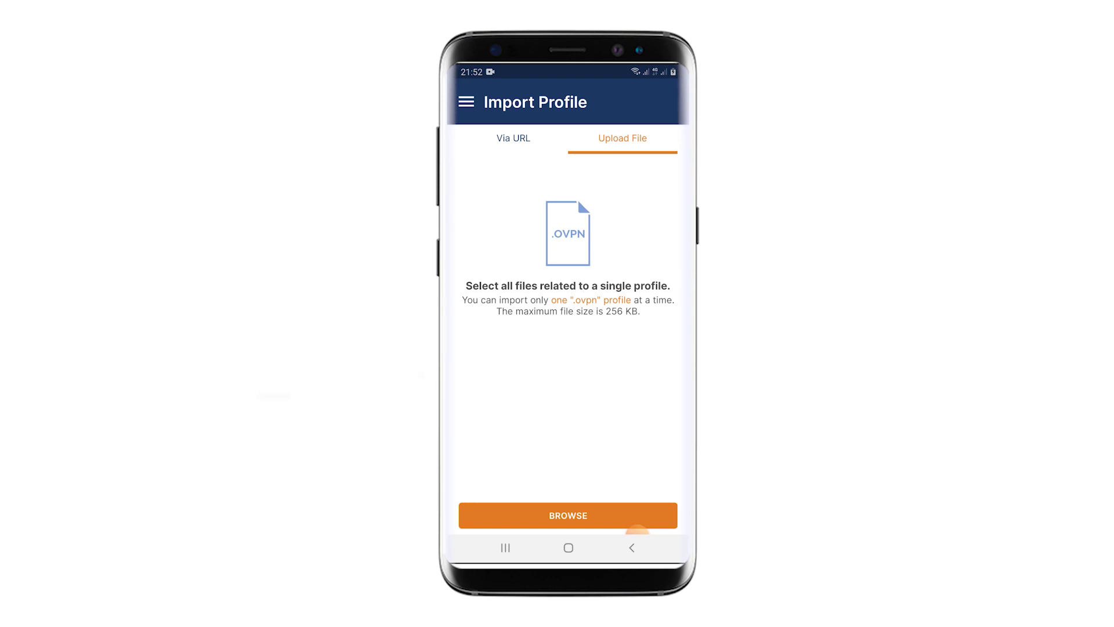
# Go to Proxies in the navigation menu and start adding a new proxy
pyautogui.click(466, 101)
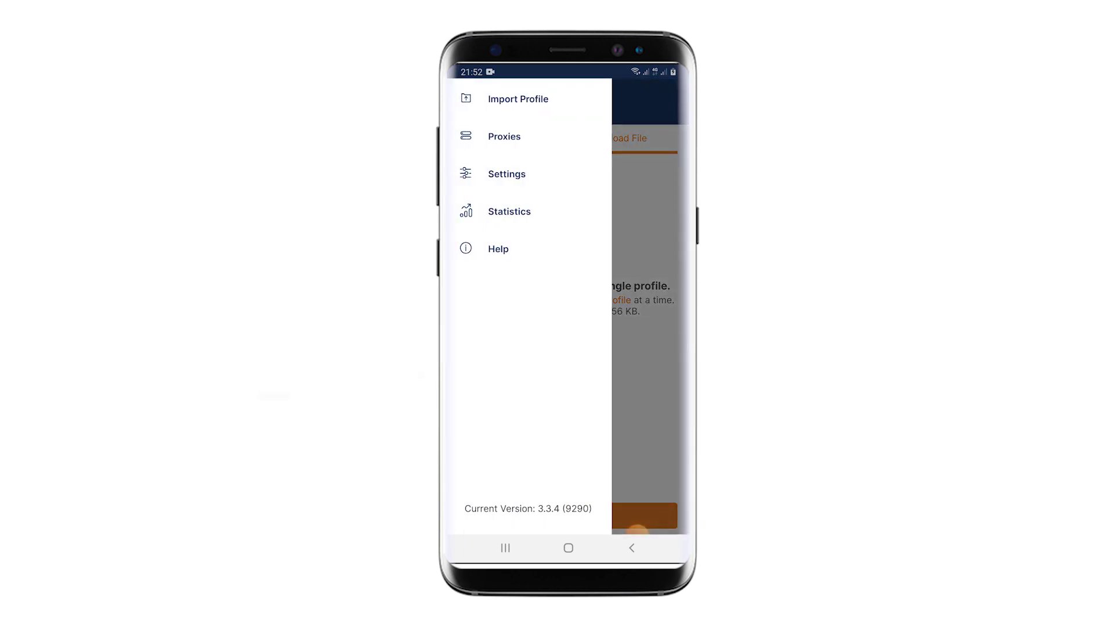
pyautogui.click(504, 136)
pyautogui.click(634, 529)
pyautogui.click(682, 151)
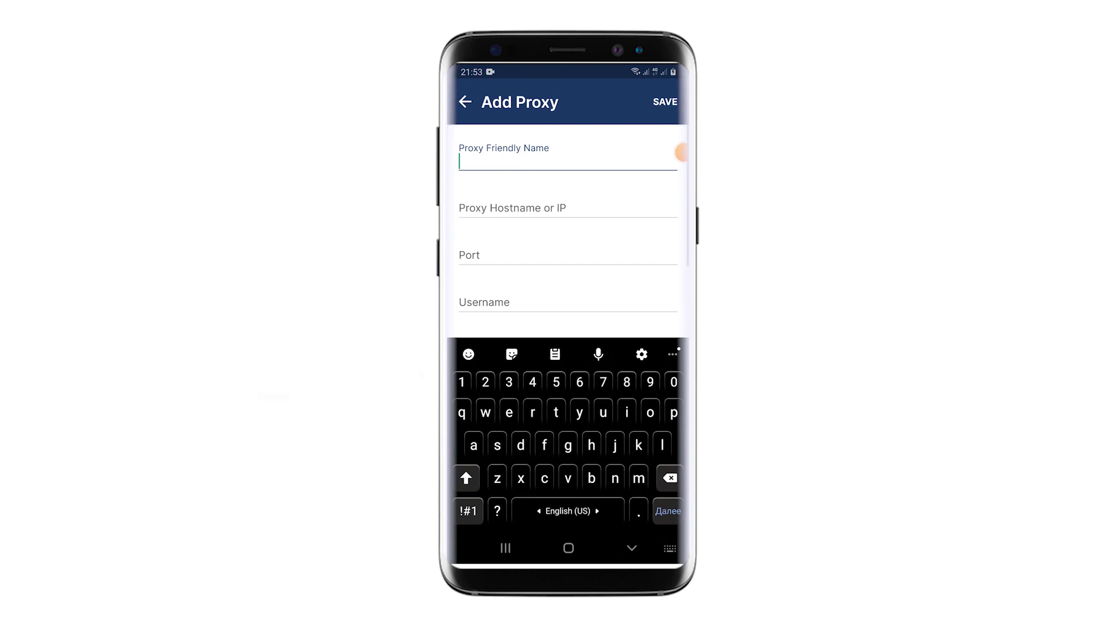
pyautogui.write('1')
# Add a proxy at hostname 123.9.7.8, port 8080, with username and password, and save it
pyautogui.press('Tab')
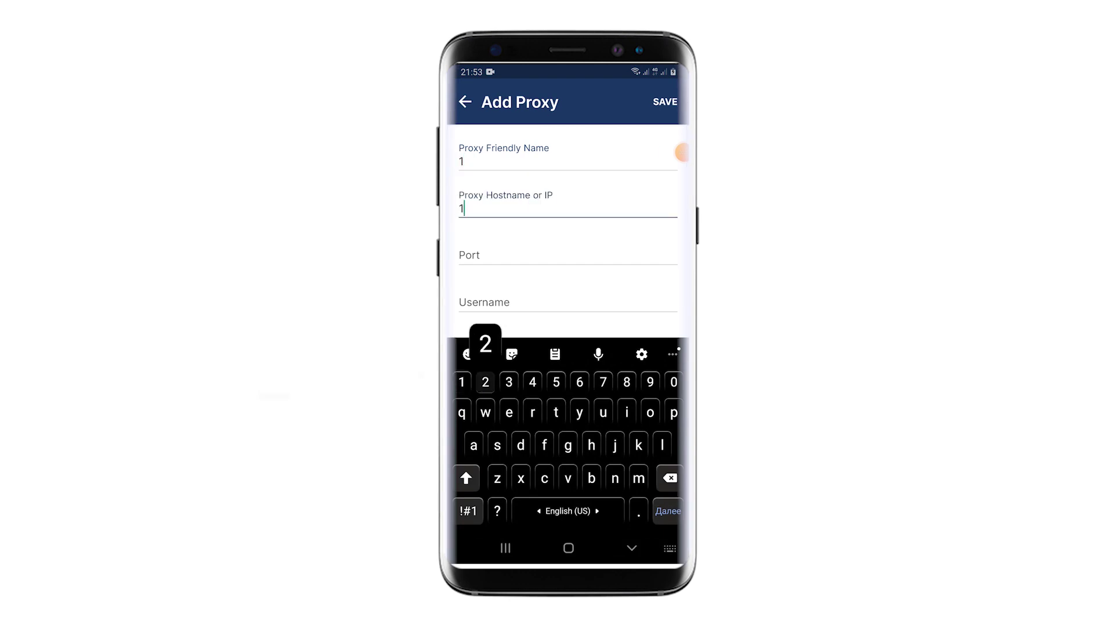
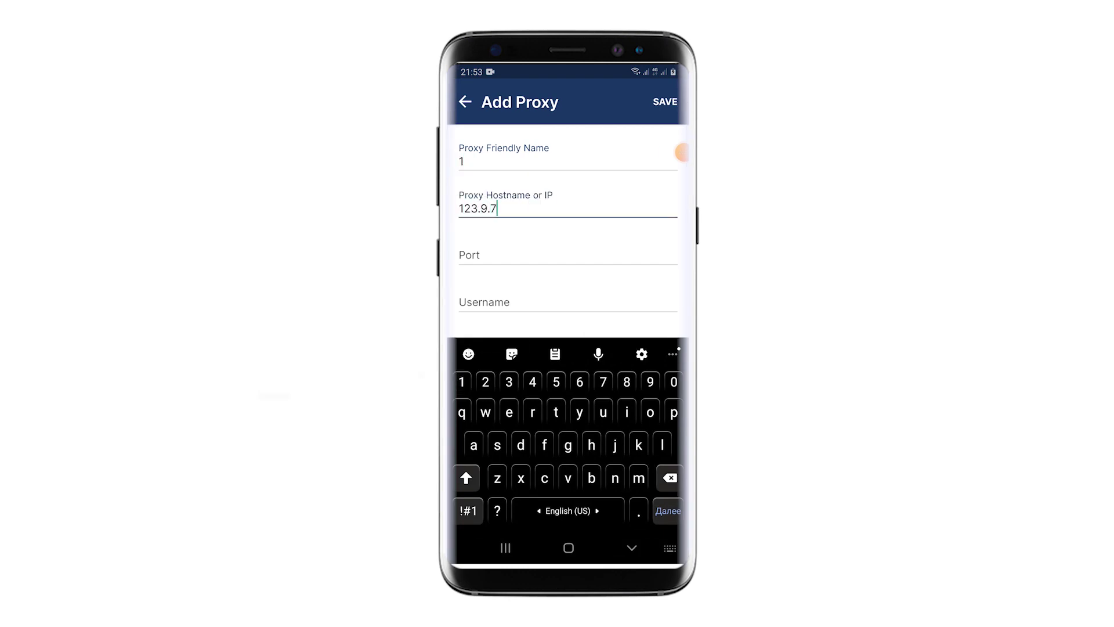
pyautogui.press('Tab')
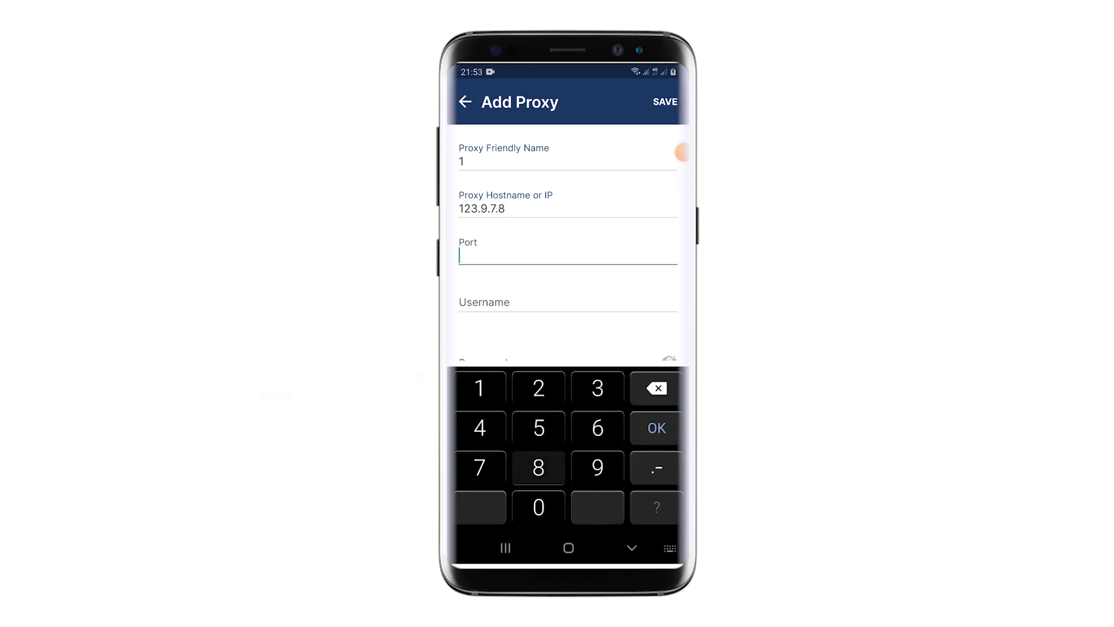
pyautogui.press('Return')
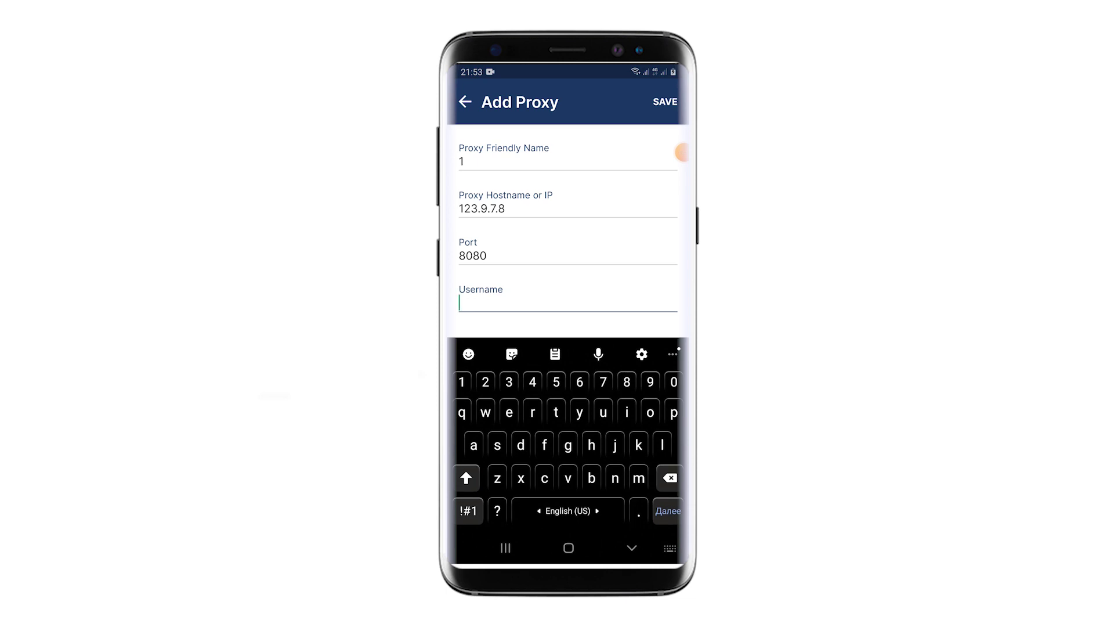
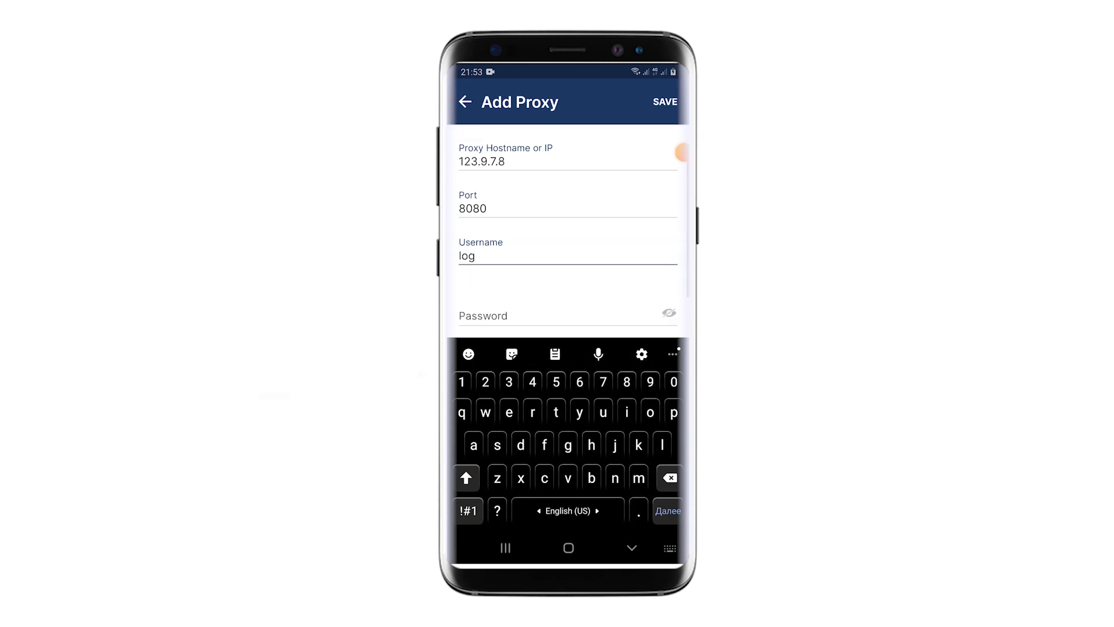
pyautogui.press('Return')
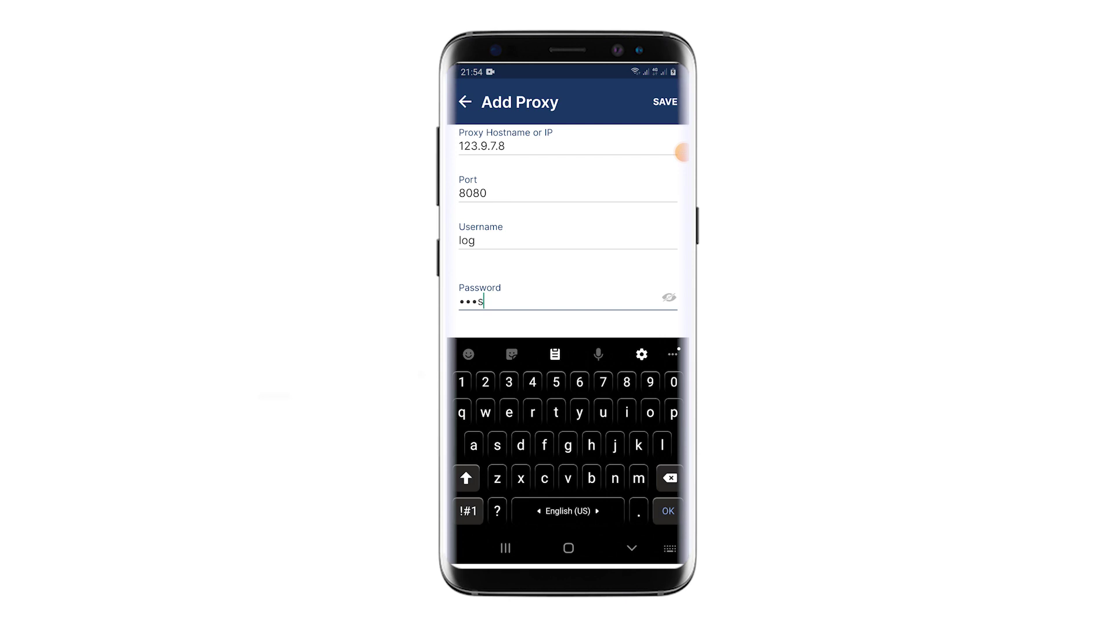
pyautogui.click(665, 102)
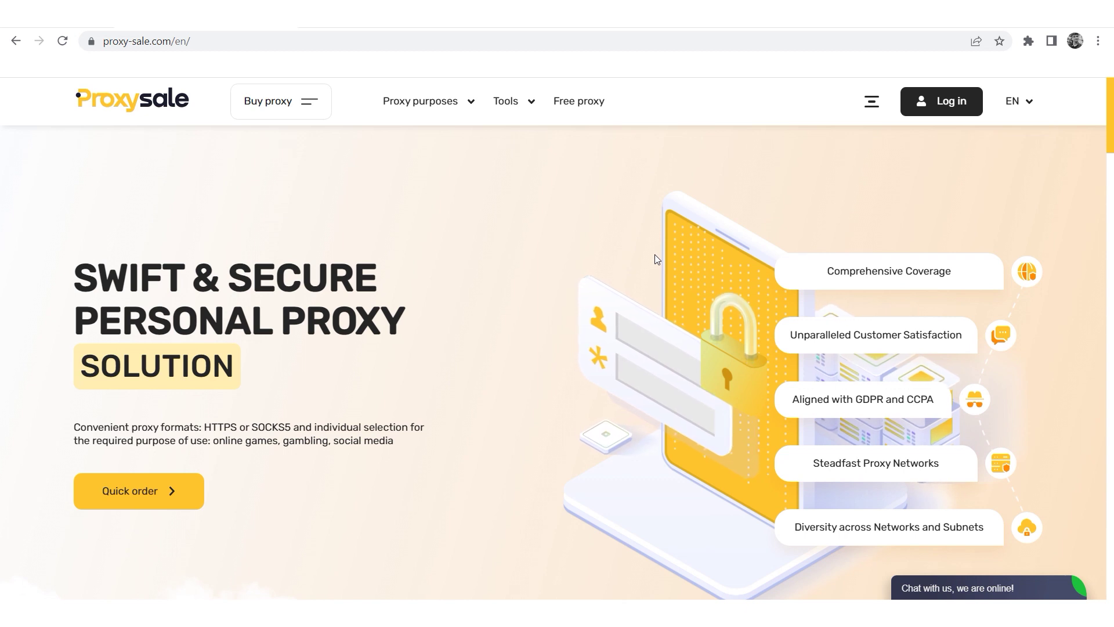
# Scroll the Proxy-Sale homepage down to the $1.93 personal proxy order and client feedback
pyautogui.scroll(-1, 654, 260)
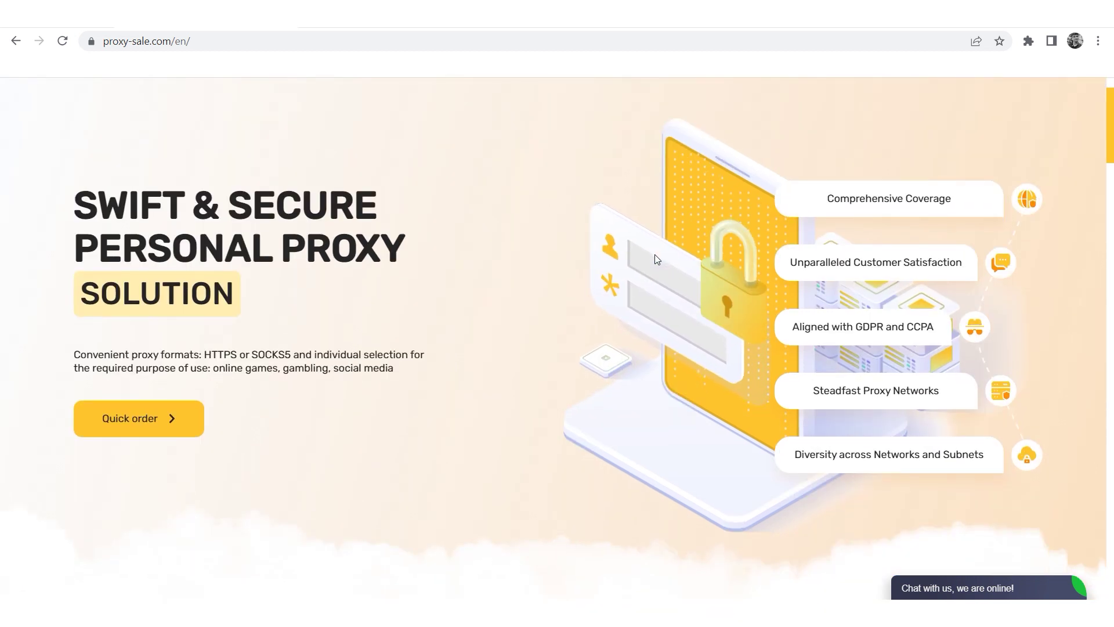
pyautogui.scroll(-2, 656, 259)
pyautogui.scroll(-1, 656, 260)
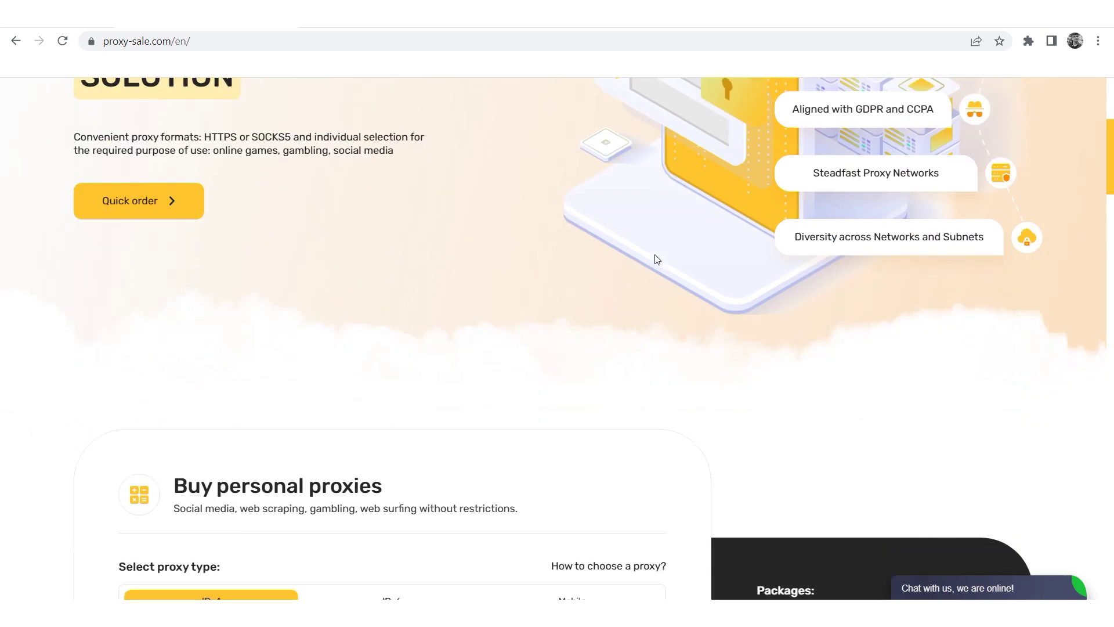
pyautogui.scroll(-1, 656, 259)
pyautogui.scroll(-1, 656, 259)
pyautogui.scroll(-1, 656, 259)
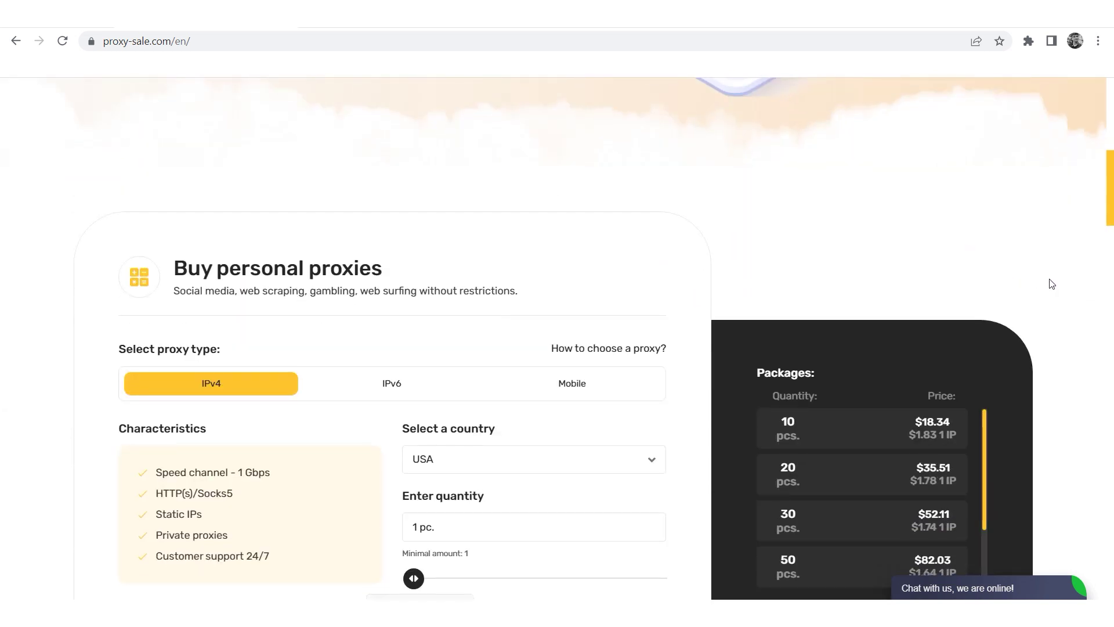
pyautogui.scroll(-1, 1052, 284)
pyautogui.scroll(-1, 1051, 284)
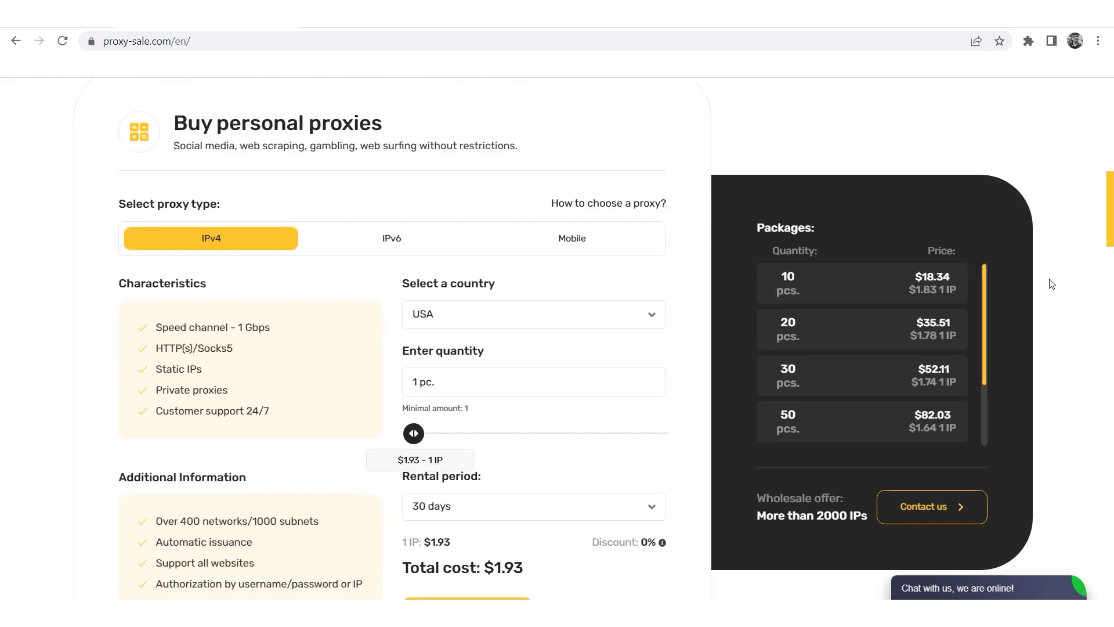
pyautogui.scroll(-1, 1051, 283)
pyautogui.scroll(-1, 1051, 283)
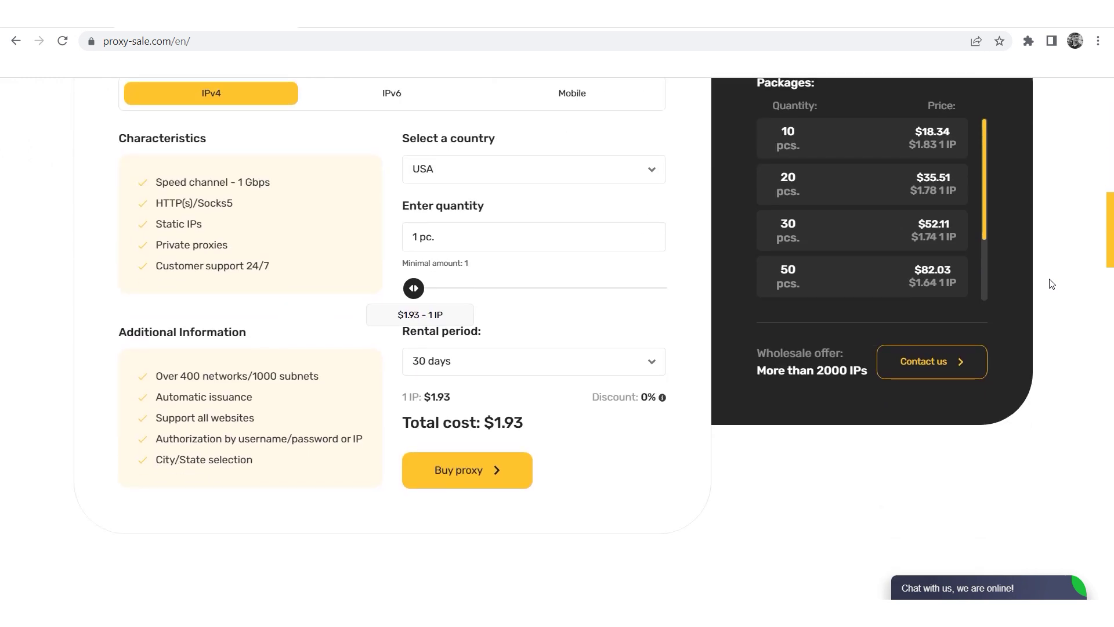
pyautogui.scroll(-1, 1052, 283)
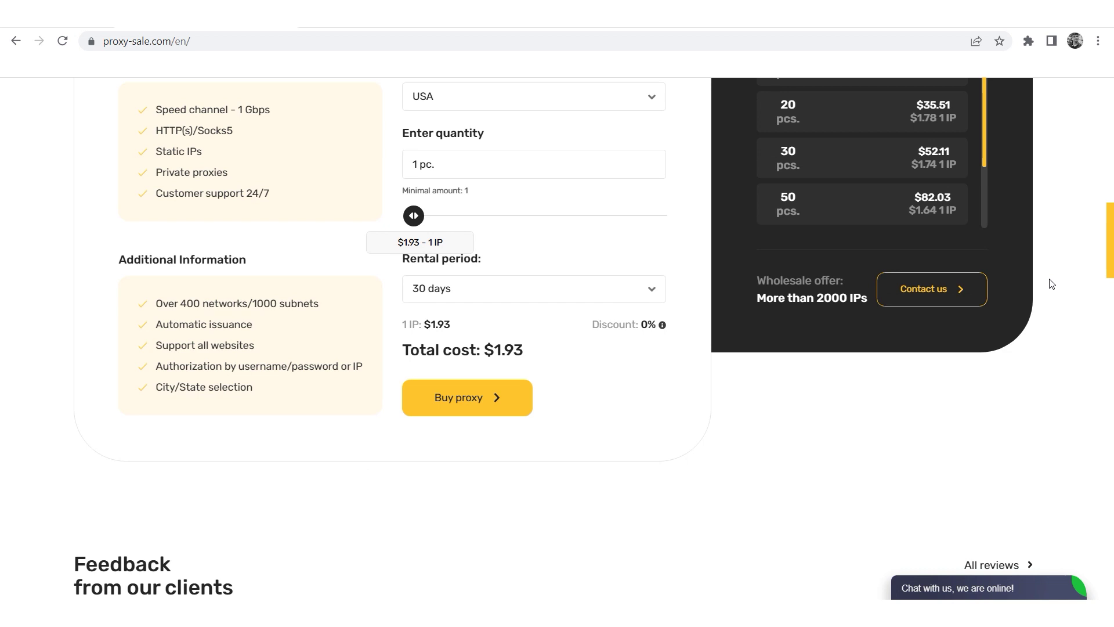
pyautogui.scroll(-1, 1051, 283)
pyautogui.scroll(-2, 1051, 283)
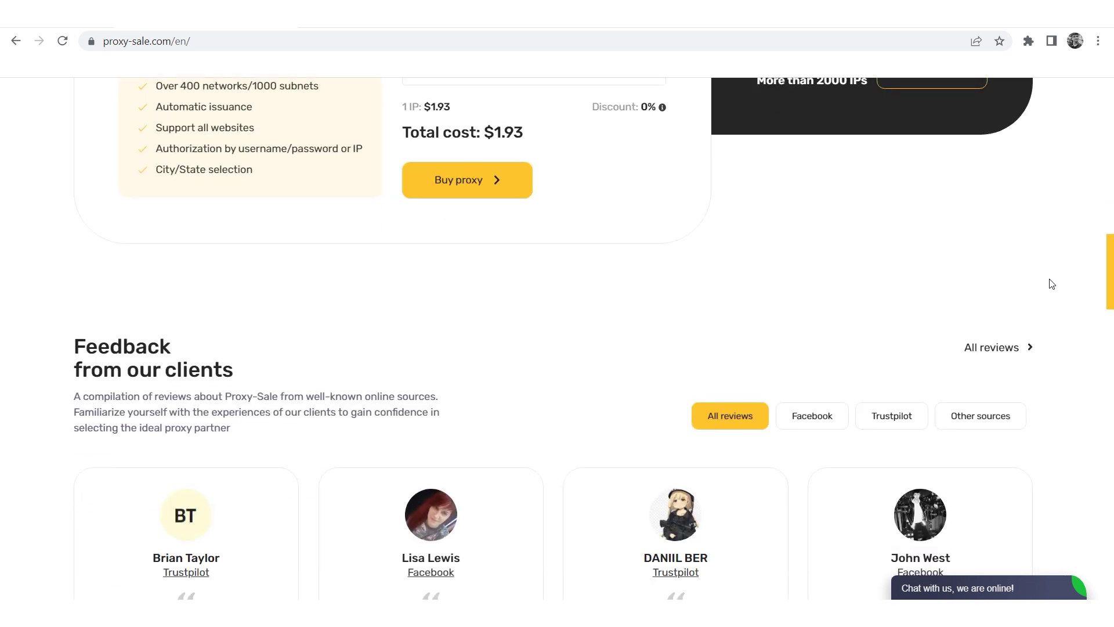